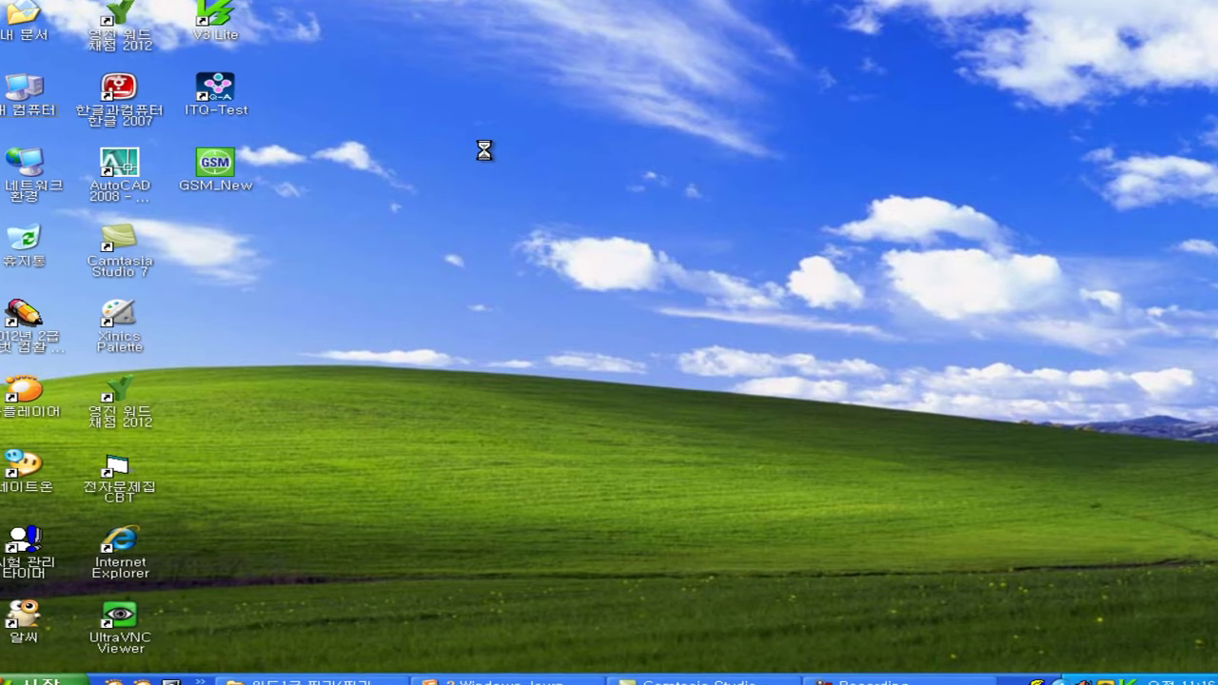
Step: Display the desktop's icon arrangement options and mark the 이름, 크기, 형식 and 수정한 날짜 sort choices with a red box
right_click(486, 150)
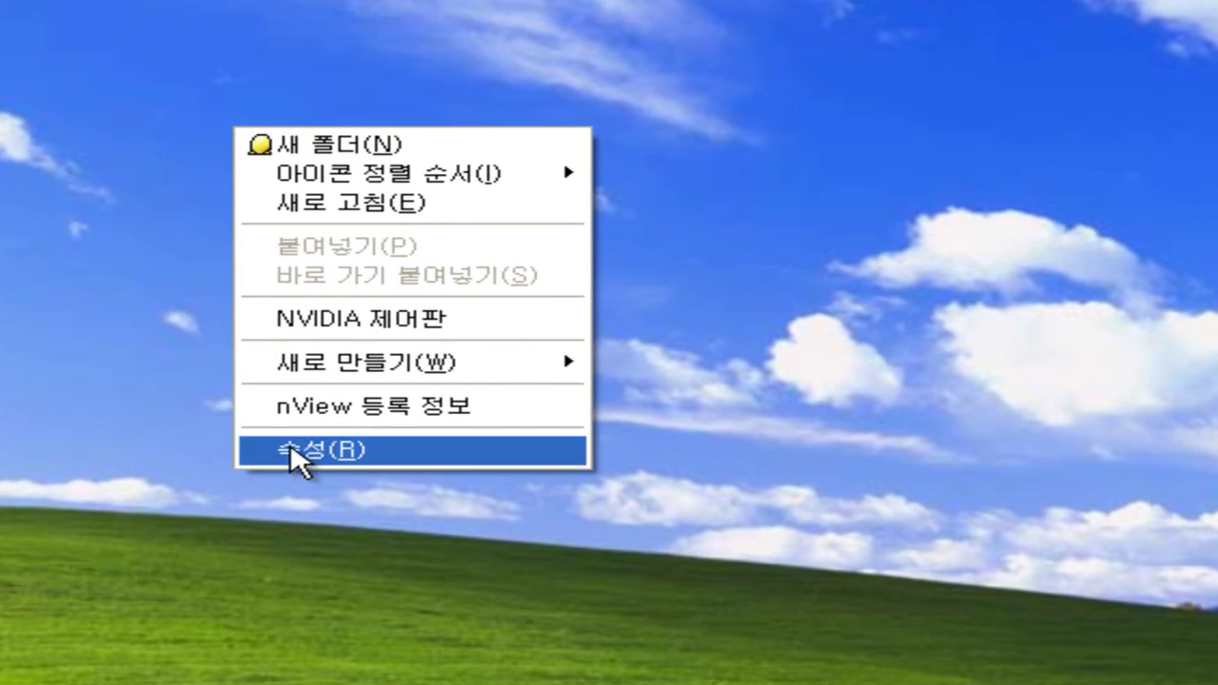
mouse_move(414, 181)
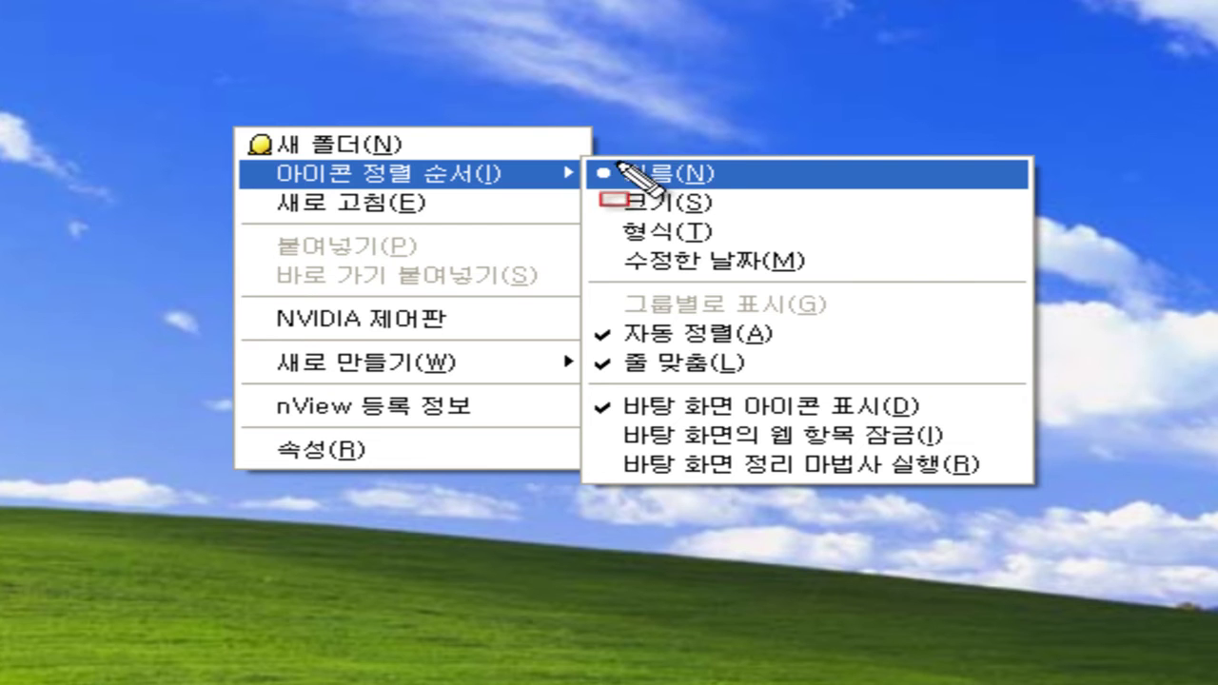
mouse_move(577, 152)
left_mouse_down()
mouse_move(847, 307)
mouse_move(887, 287)
left_mouse_up()
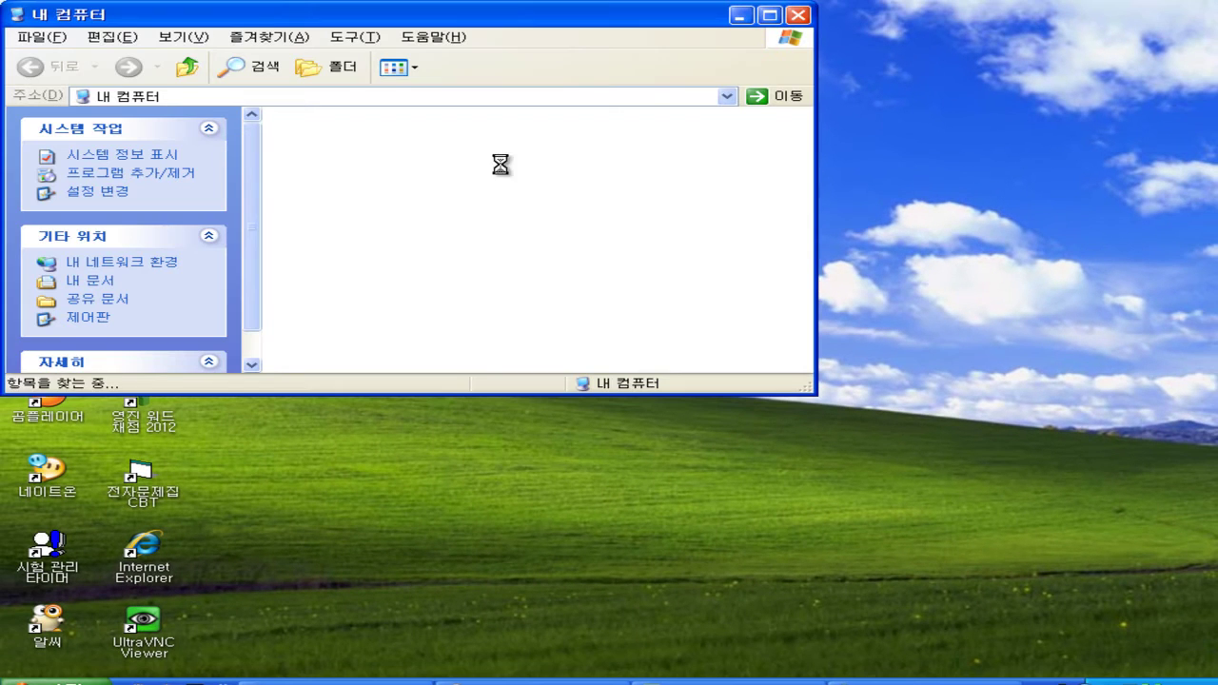
Step: Open the 사진 folder inside 정보화기초수업용 on drive D: and enlarge its window
left_click(389, 183)
double_click(387, 184)
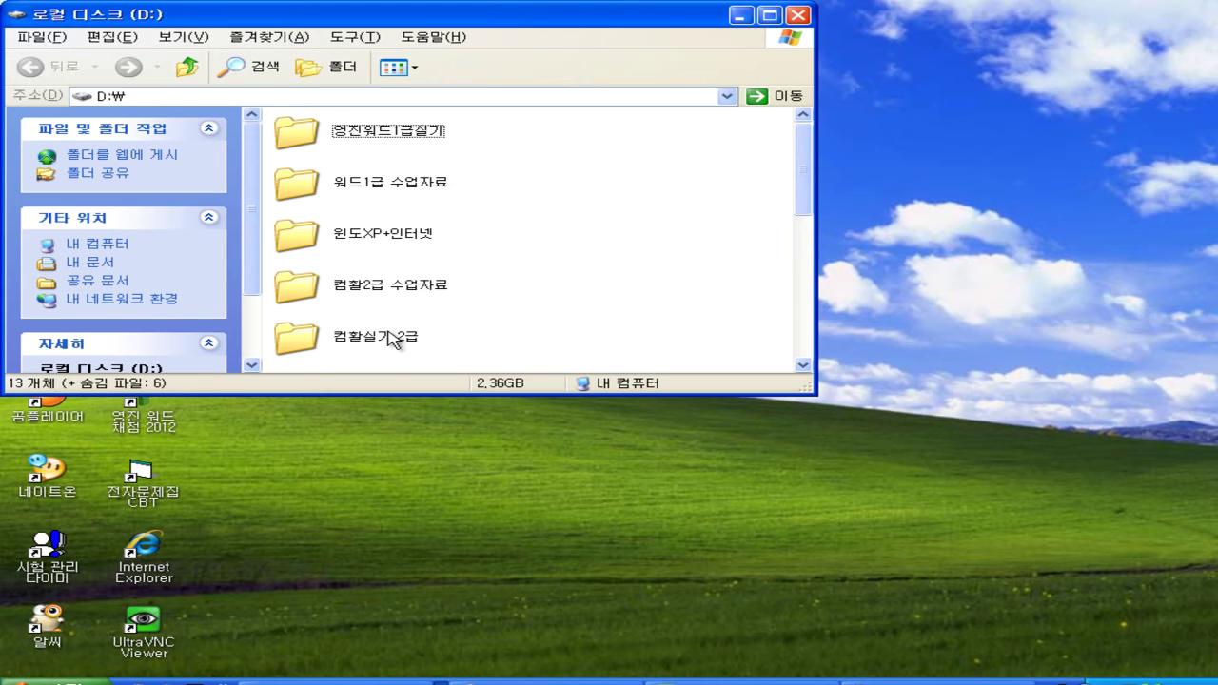
scroll(557, 264, "down", 3)
scroll(500, 279, "up", 4)
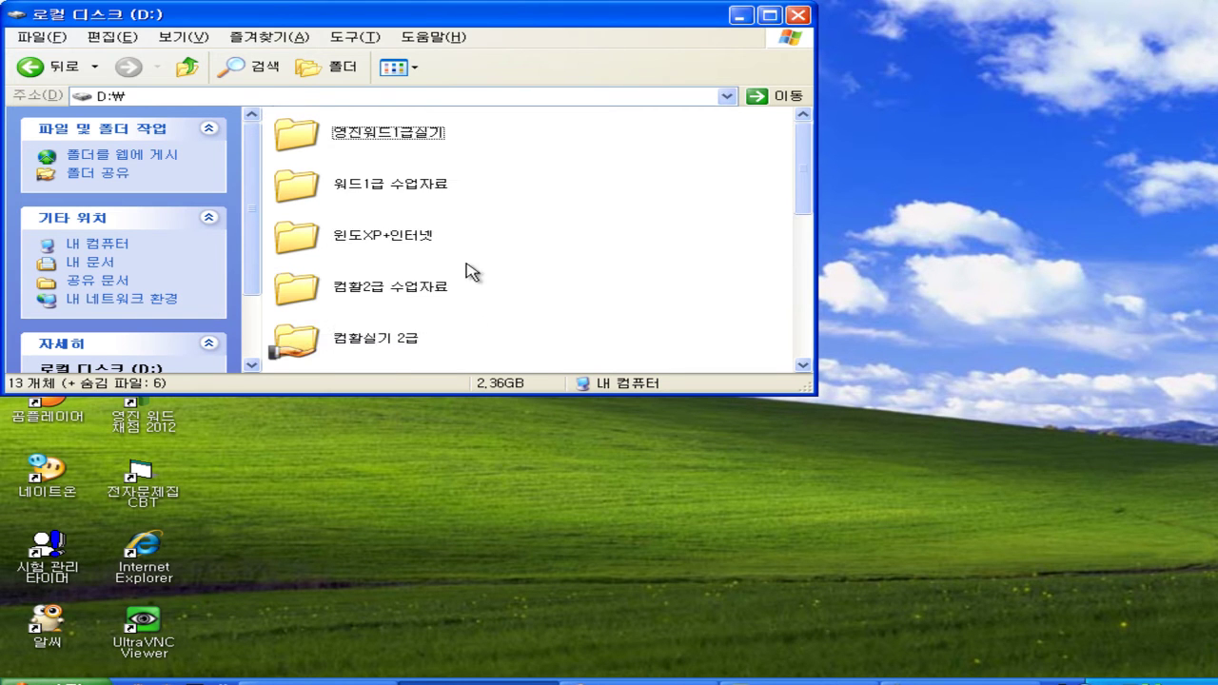
scroll(435, 282, "down", 2)
scroll(371, 279, "down", 3)
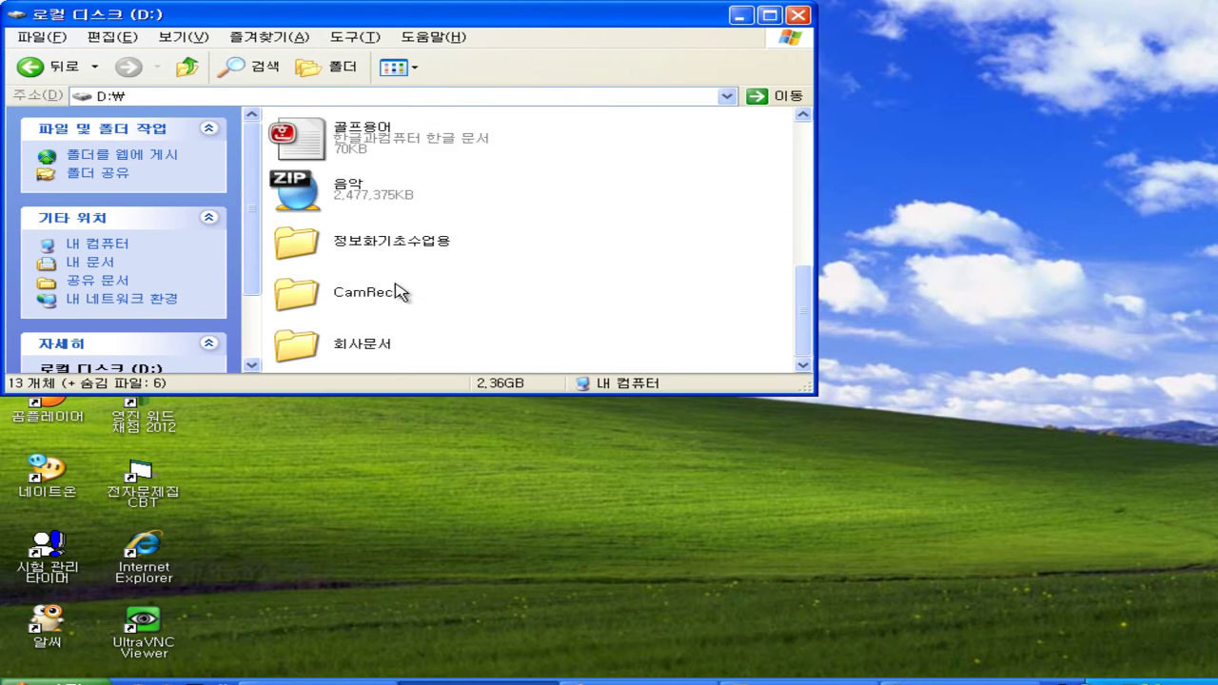
double_click(390, 245)
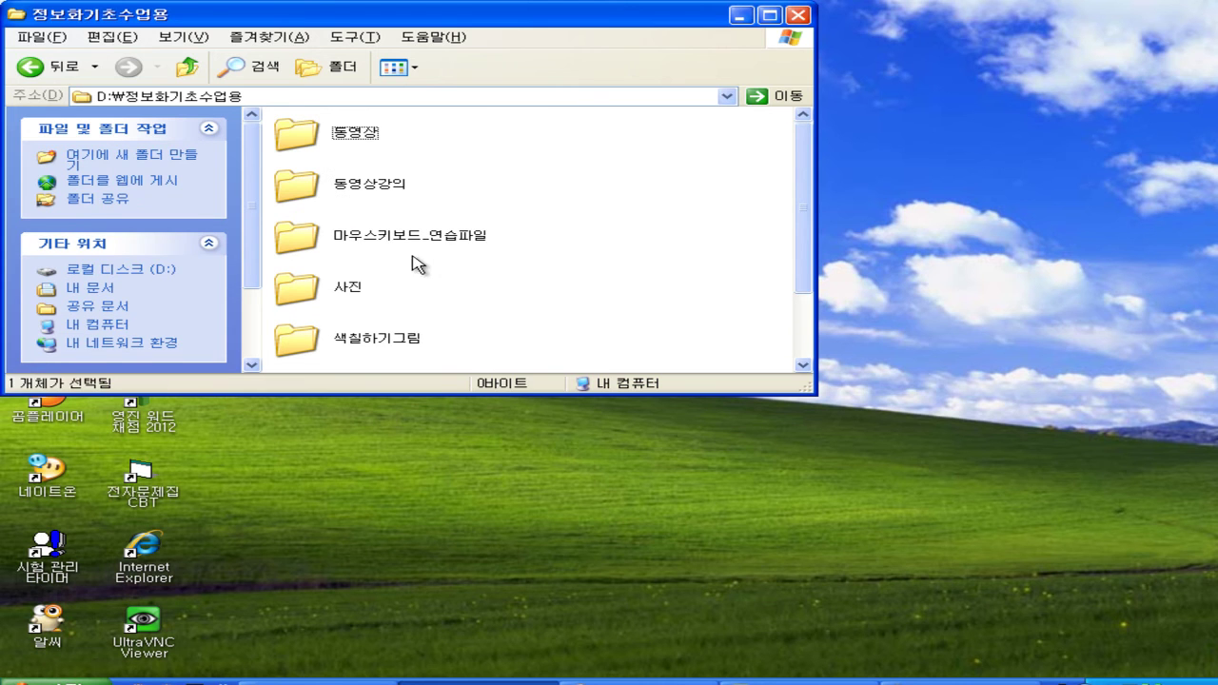
double_click(320, 291)
left_click_drag(800, 386, 1126, 606)
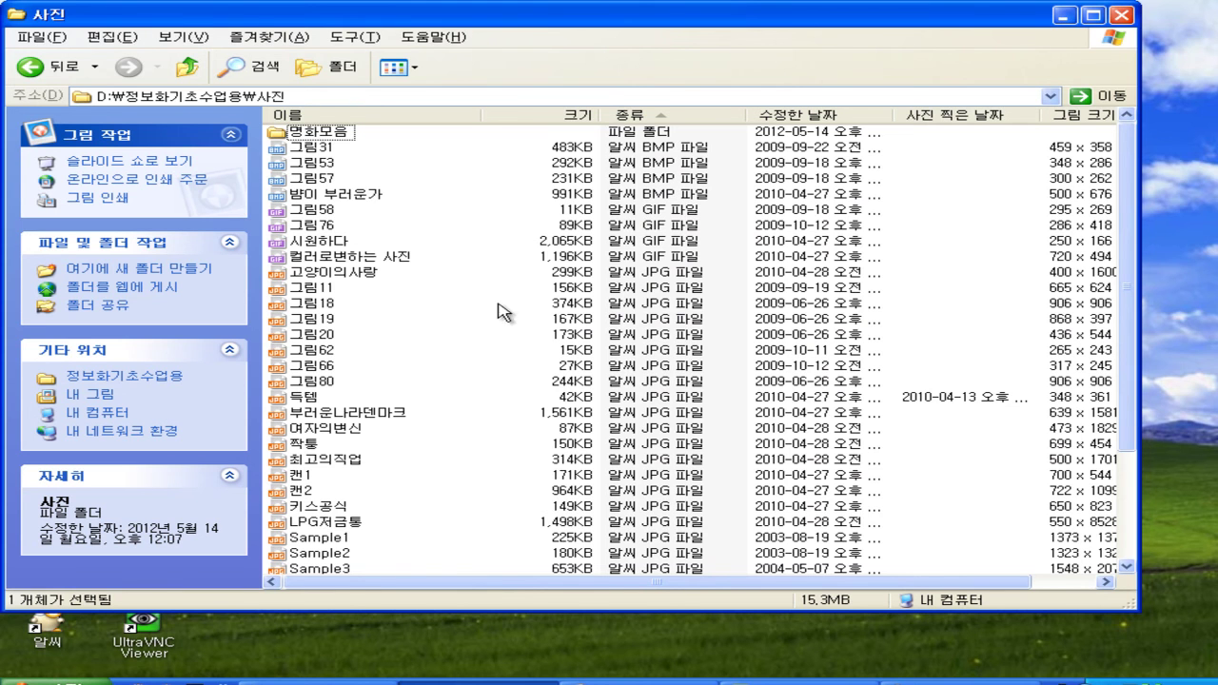
Step: Show the 사진 folder in 미리 보기 view and box the view-mode control and its 자세히 option in red
left_click(408, 72)
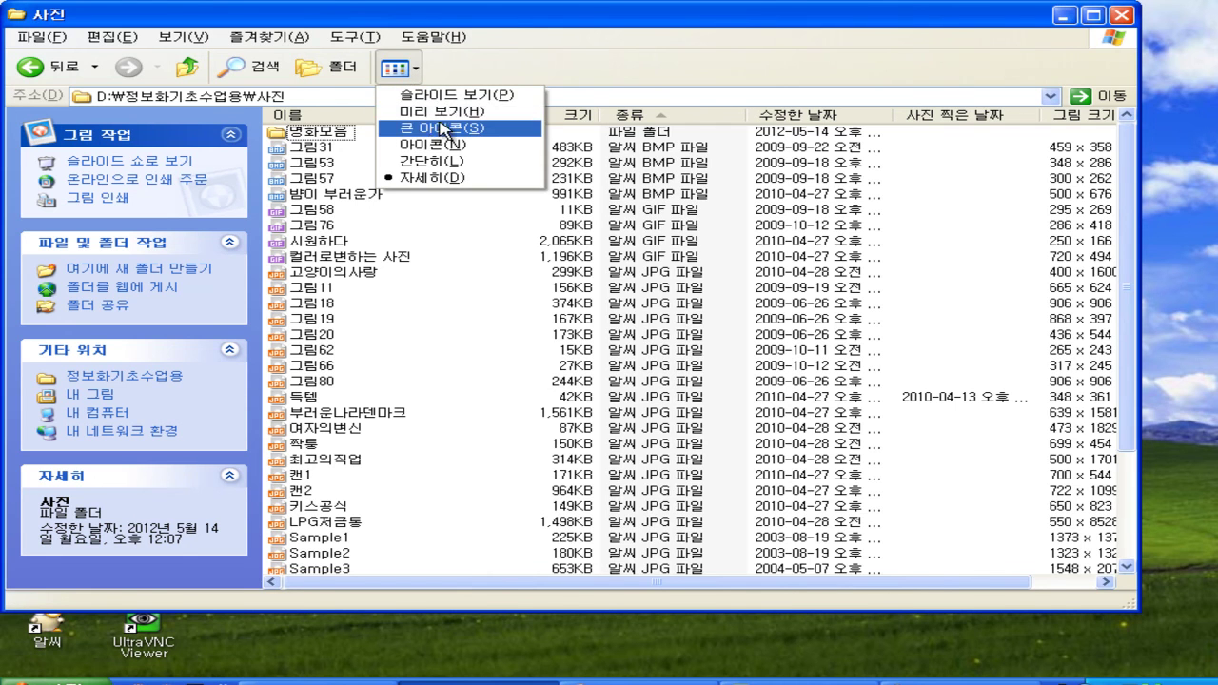
left_click(444, 113)
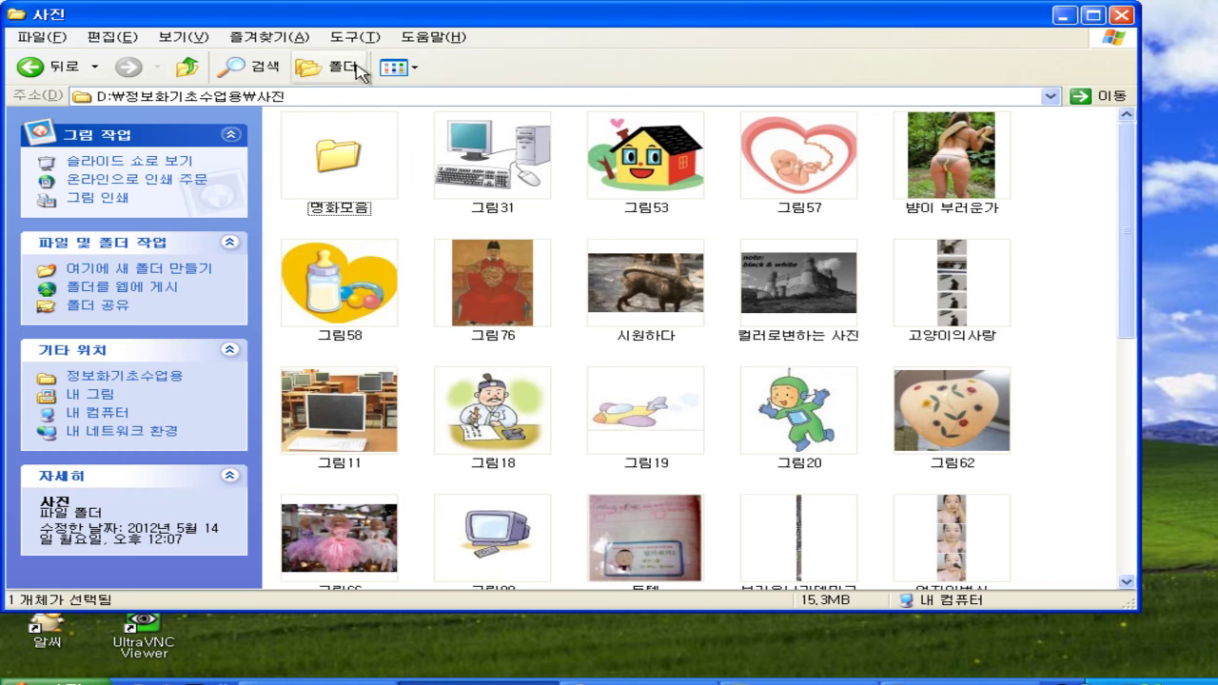
left_click(398, 73)
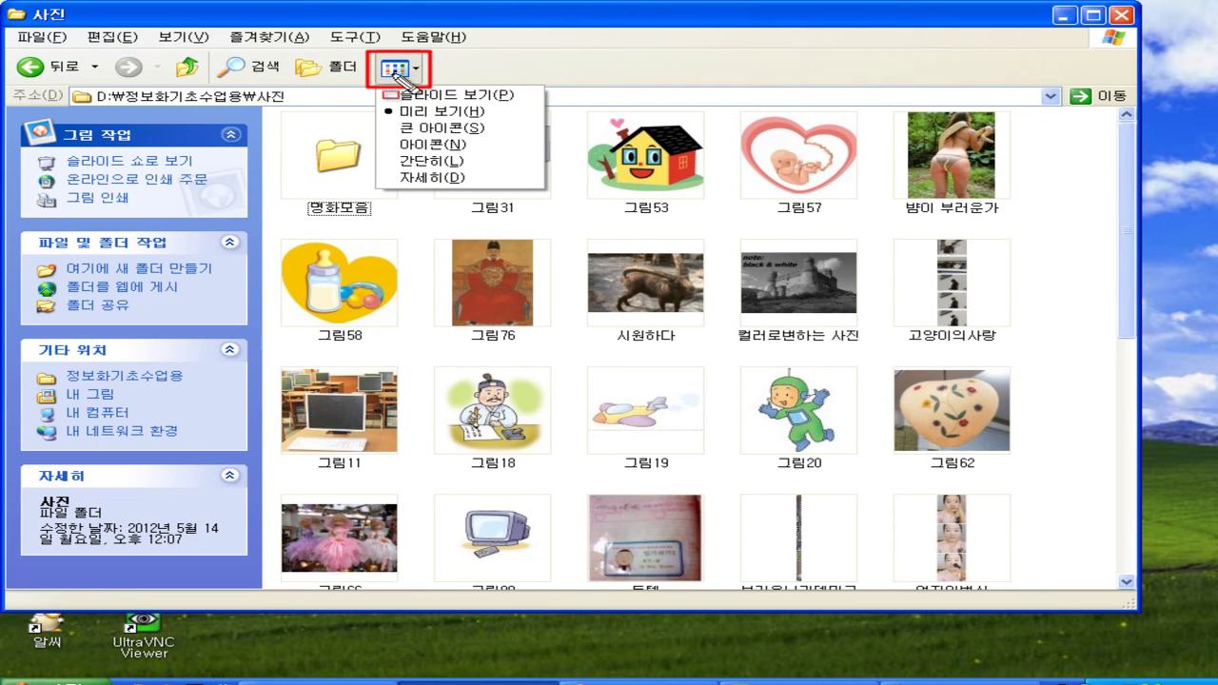
left_click_drag(381, 170, 499, 188)
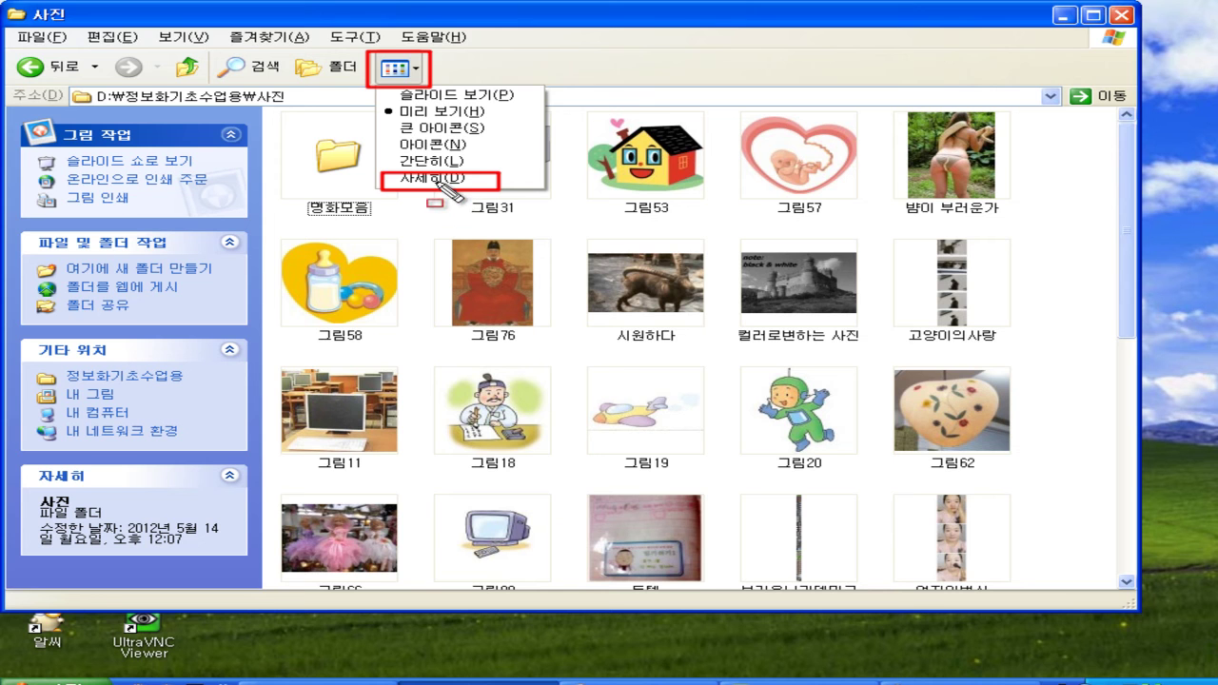
key("Escape")
Step: Switch the 사진 folder to 자세히 view and box the 이름 to 수정한 날짜 column headings in red, with a separate box around 종류
left_click(416, 67)
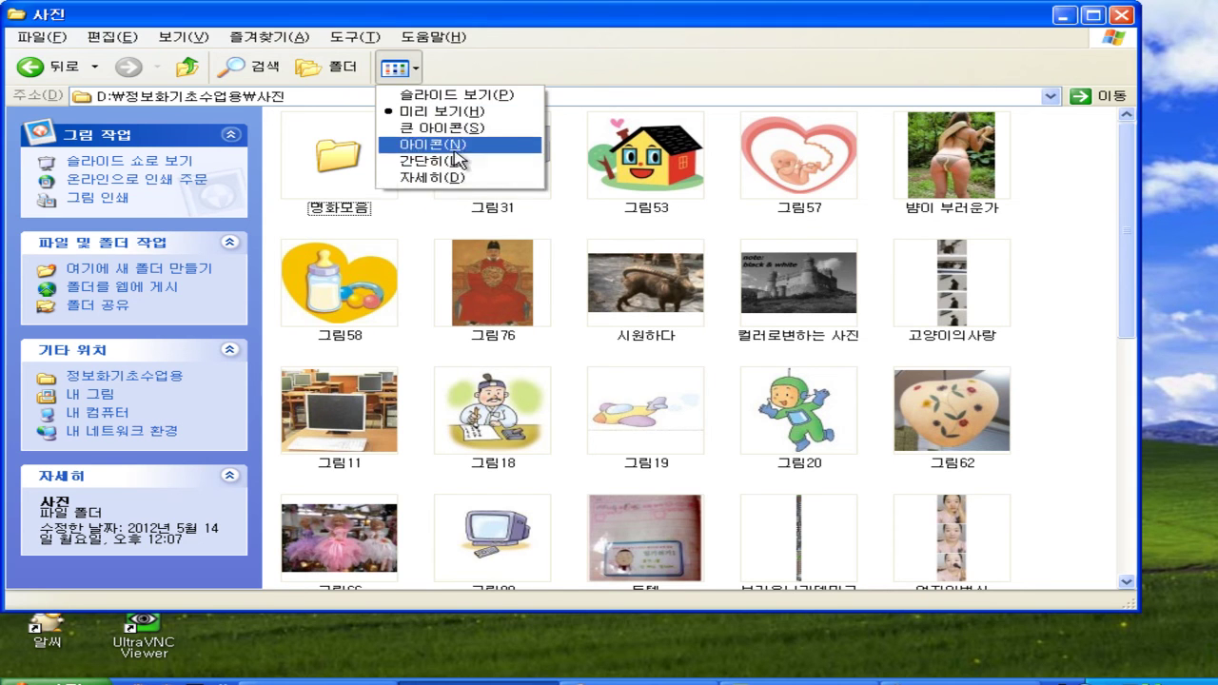
left_click(459, 178)
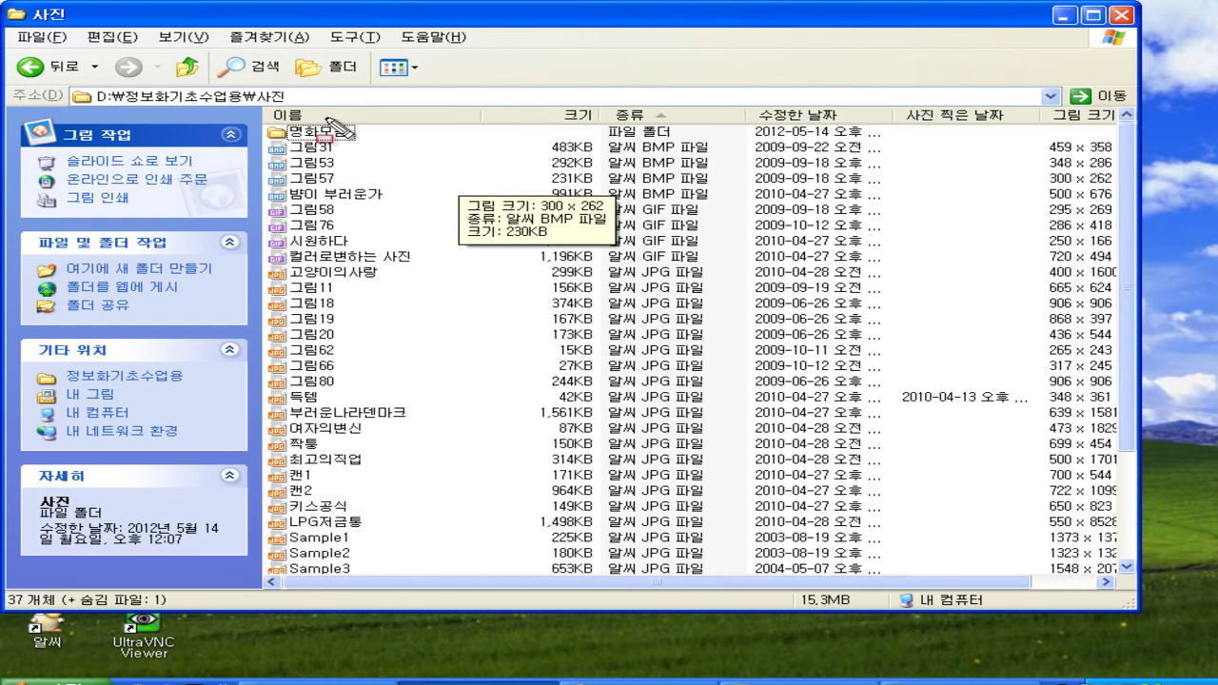
mouse_move(249, 102)
left_mouse_down()
mouse_move(692, 162)
mouse_move(870, 149)
mouse_move(901, 135)
left_mouse_up()
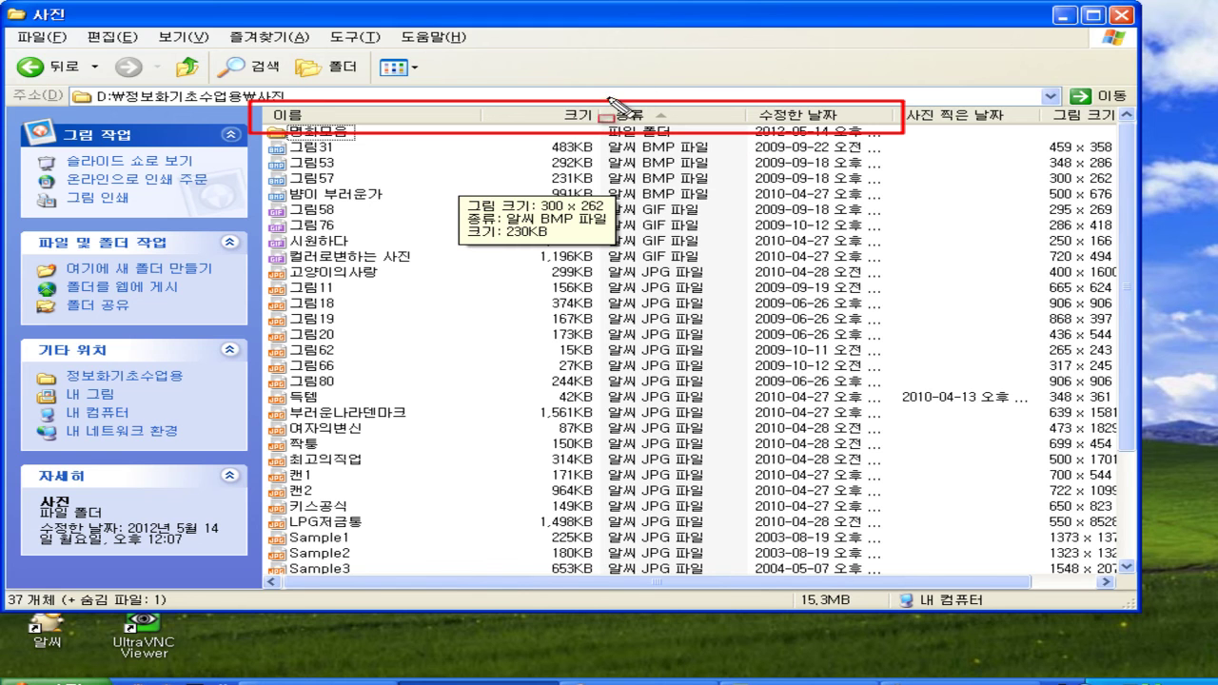
left_click_drag(600, 86, 696, 144)
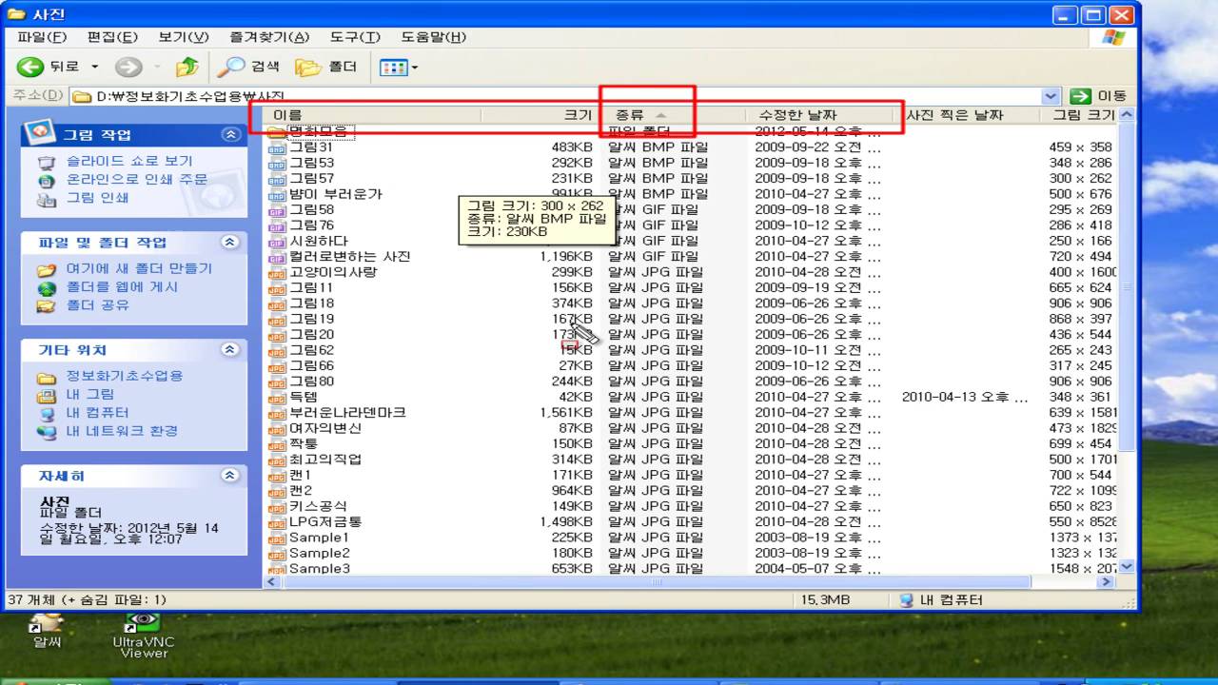
key("Escape")
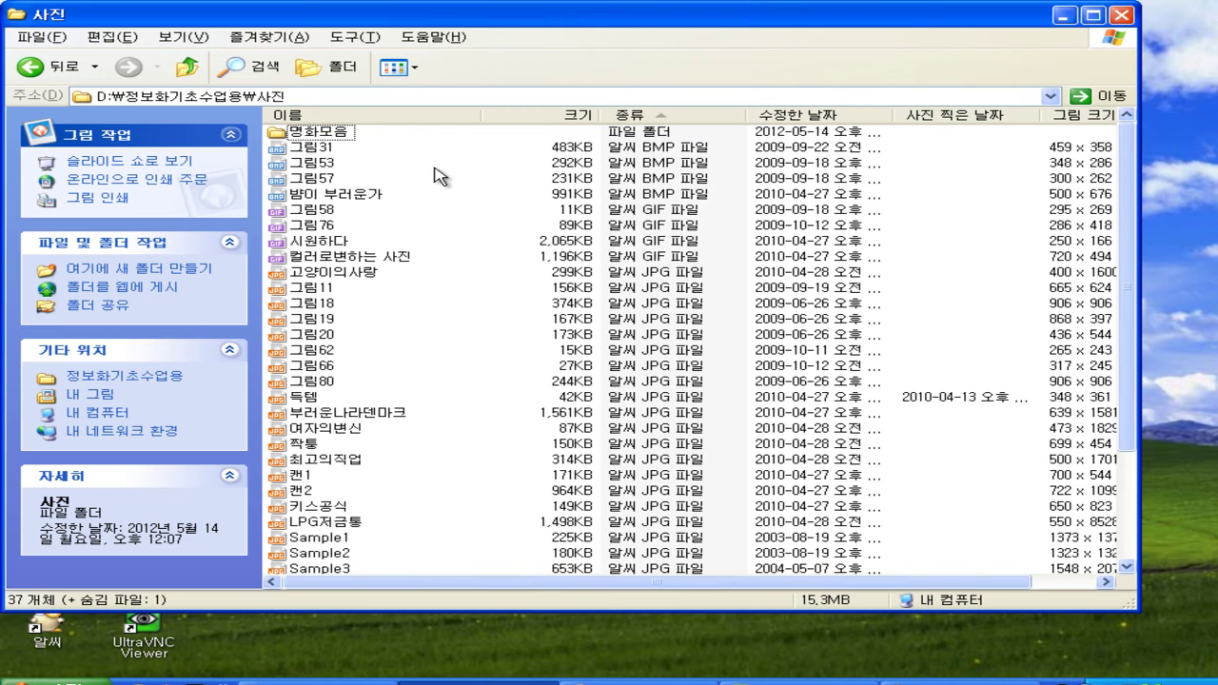
Step: Compare the folder's icon arrangement options with its column headings, boxing both sets in red and the matching 형식 and 종류 in blue
right_click(435, 169)
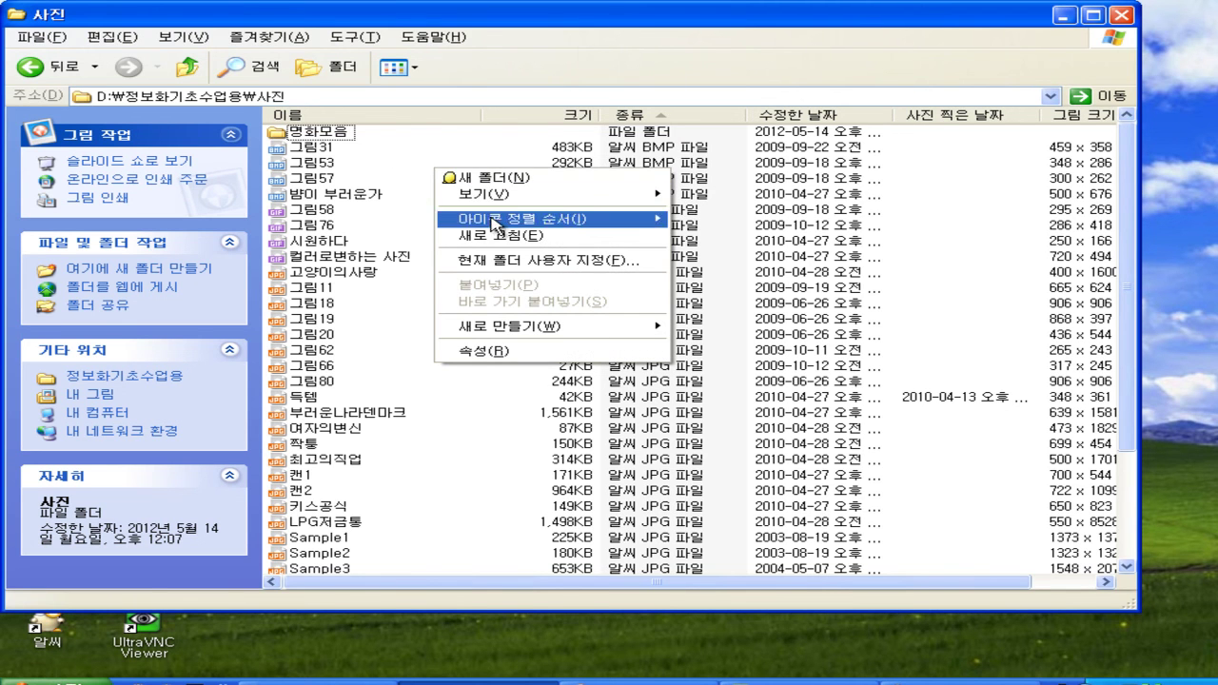
mouse_move(545, 221)
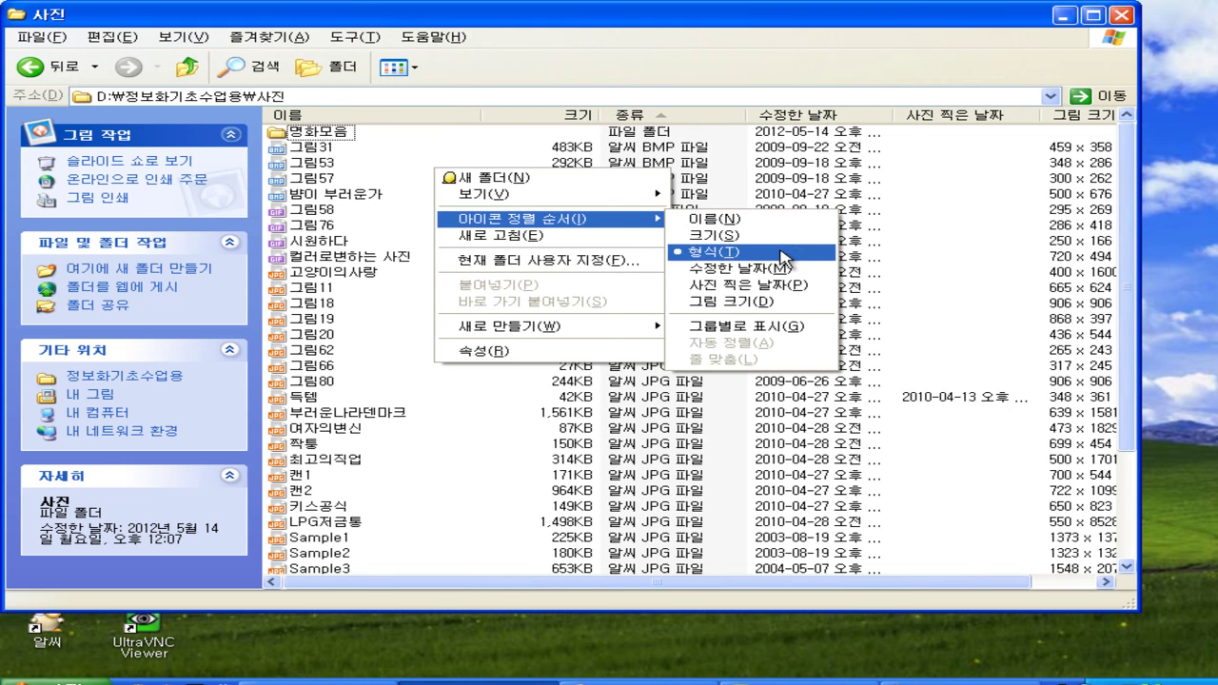
left_click_drag(661, 210, 807, 281)
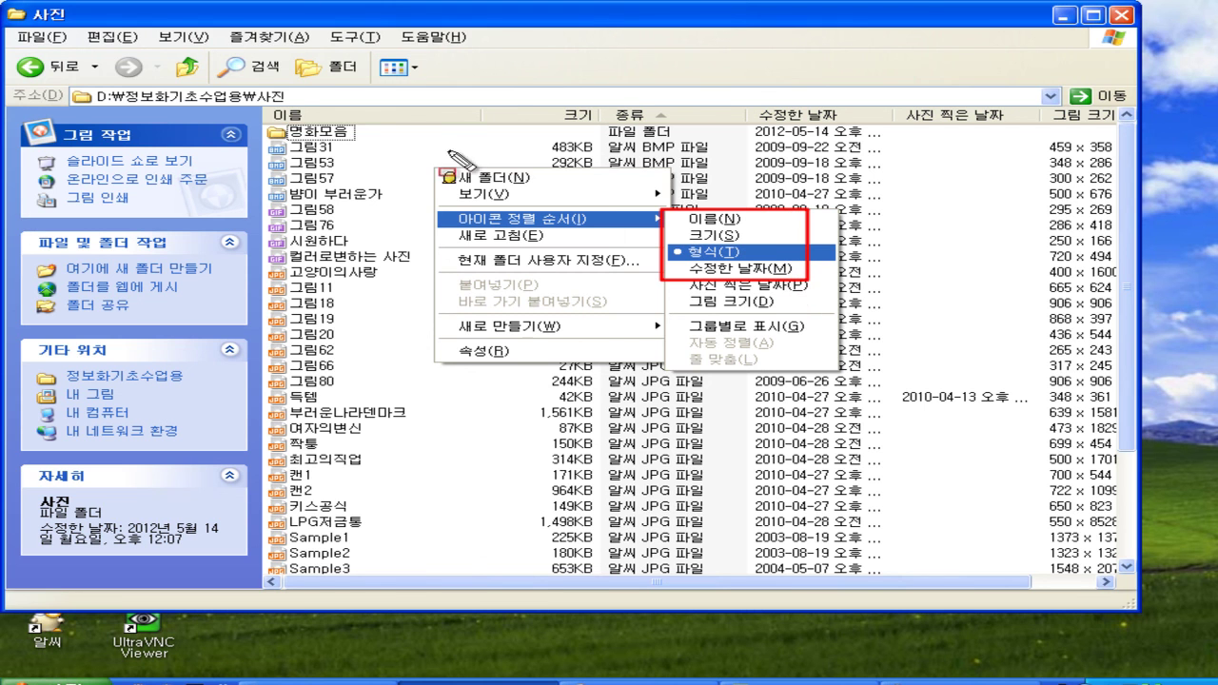
mouse_move(251, 95)
left_mouse_down()
mouse_move(466, 143)
mouse_move(884, 131)
left_mouse_up()
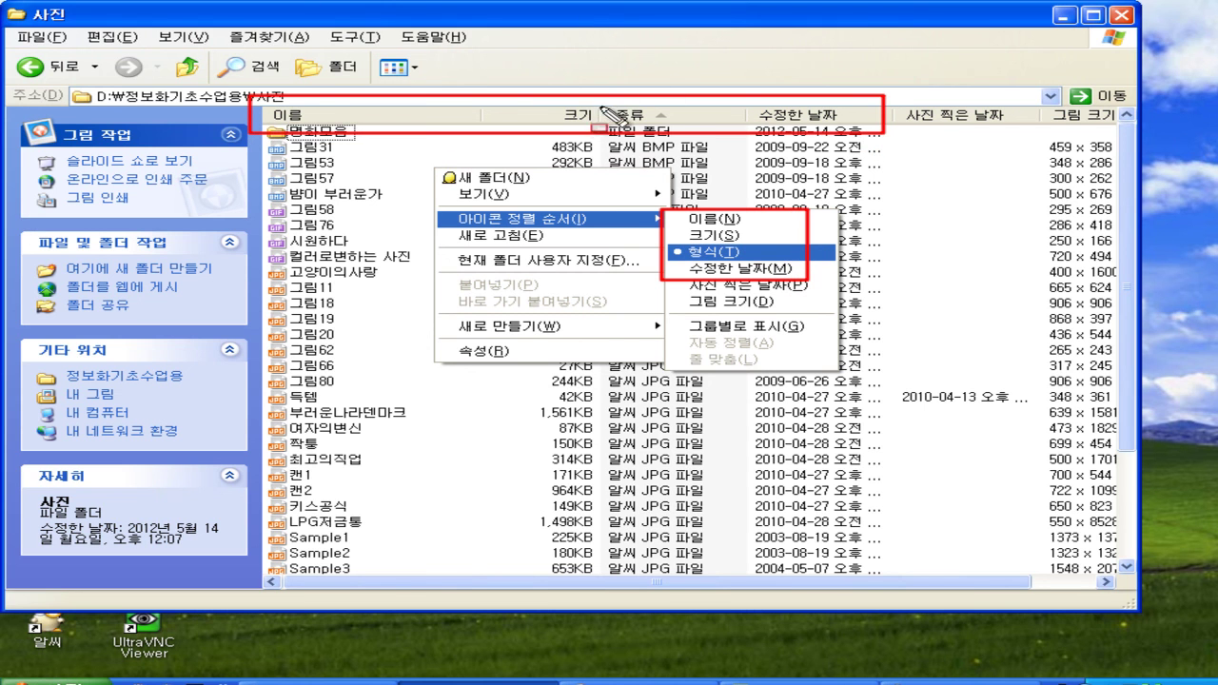
mouse_move(598, 93)
left_mouse_down()
mouse_move(707, 132)
mouse_move(680, 133)
left_mouse_up()
left_click_drag(653, 240, 789, 266)
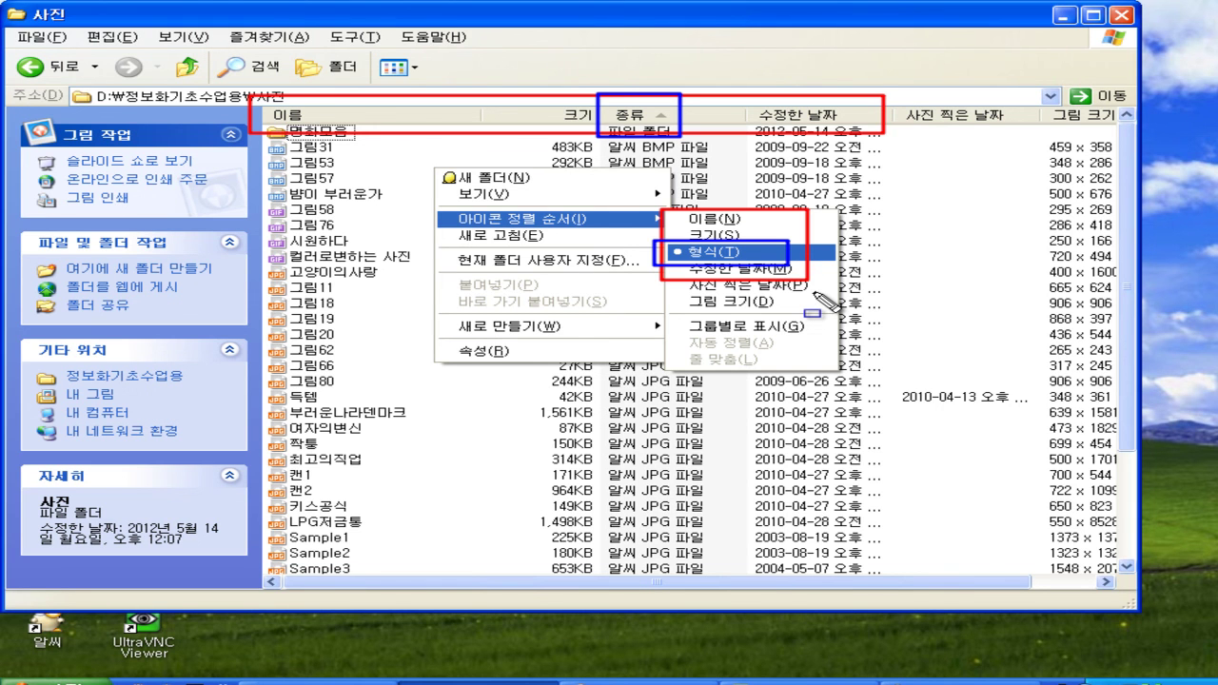
key("Escape")
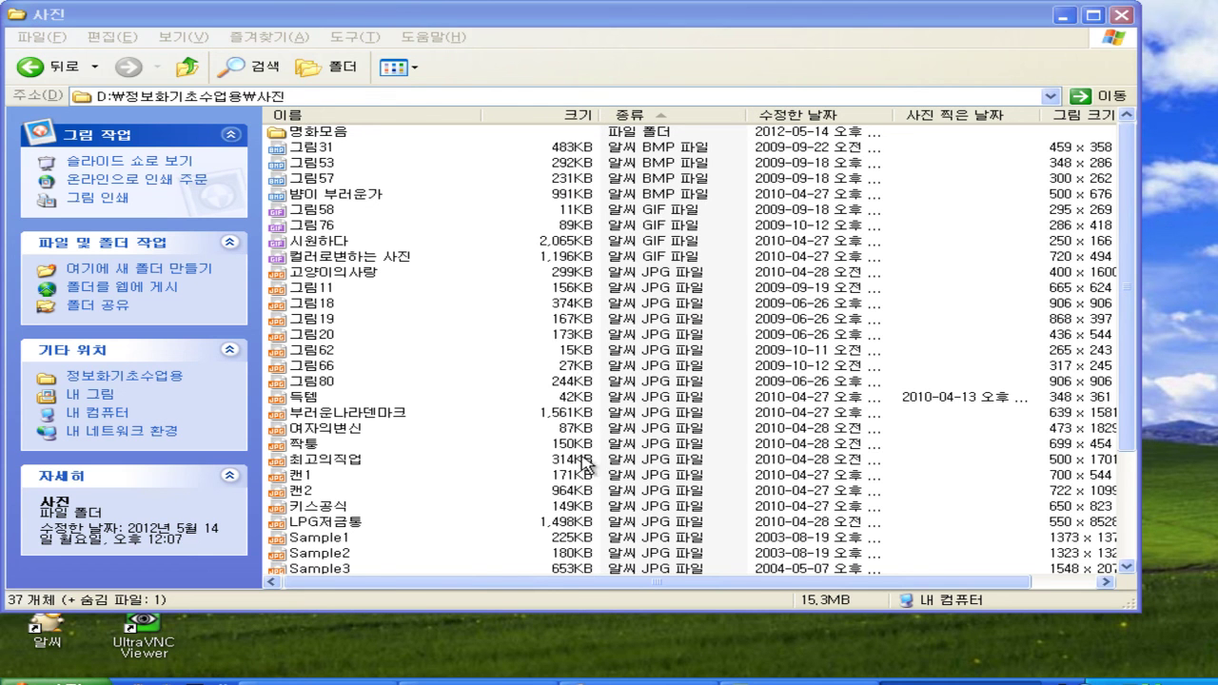
Step: Switch to the Windows Journal Viewer notes, box the four sort options, 파일보기, [자세히] and 종류 in blue, and link 형식 to 종류 in red
left_click(511, 679)
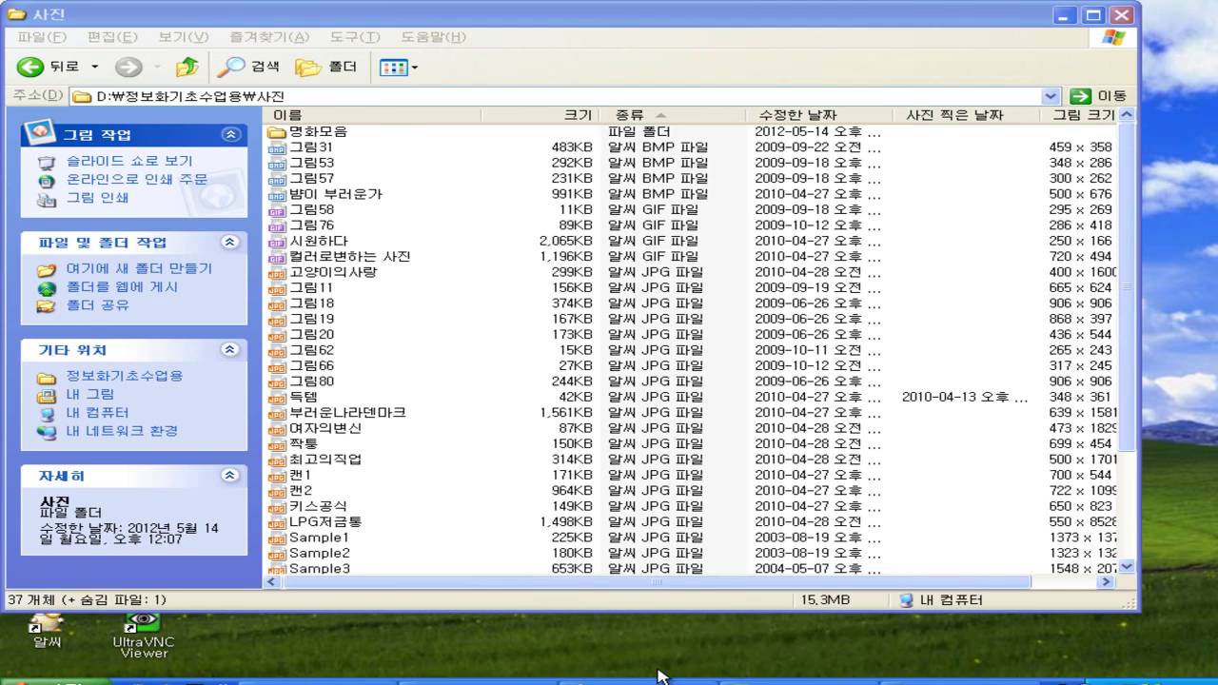
left_click(618, 664)
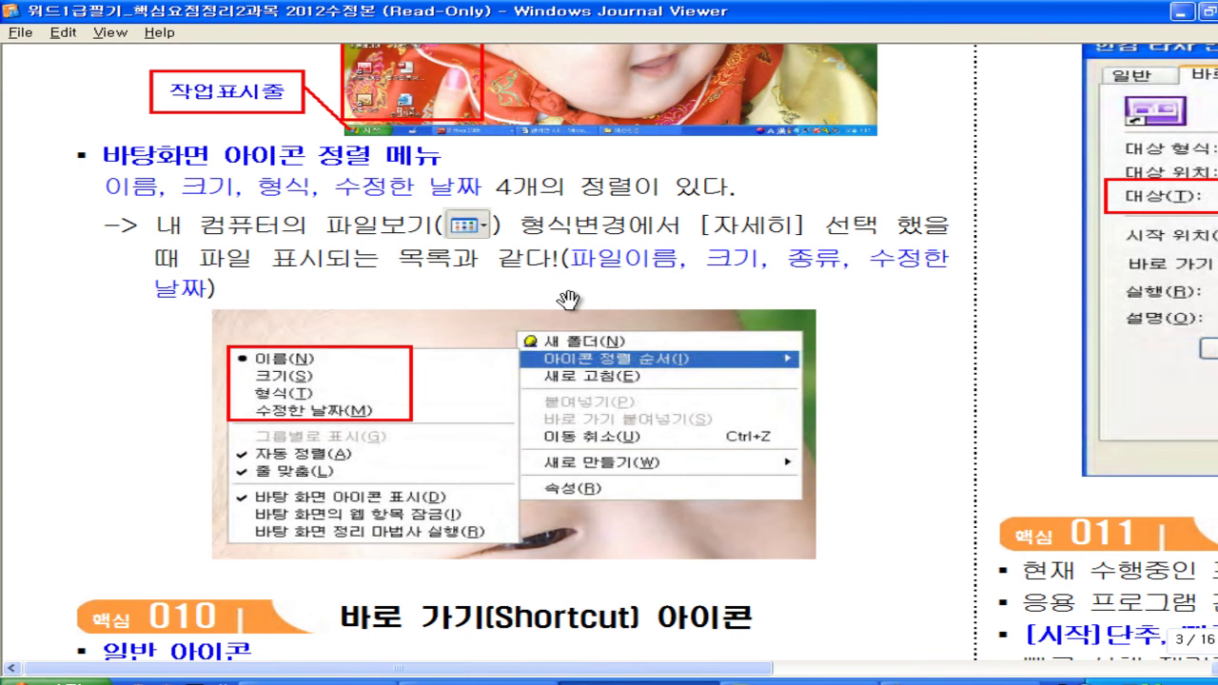
left_click_drag(72, 165, 507, 203)
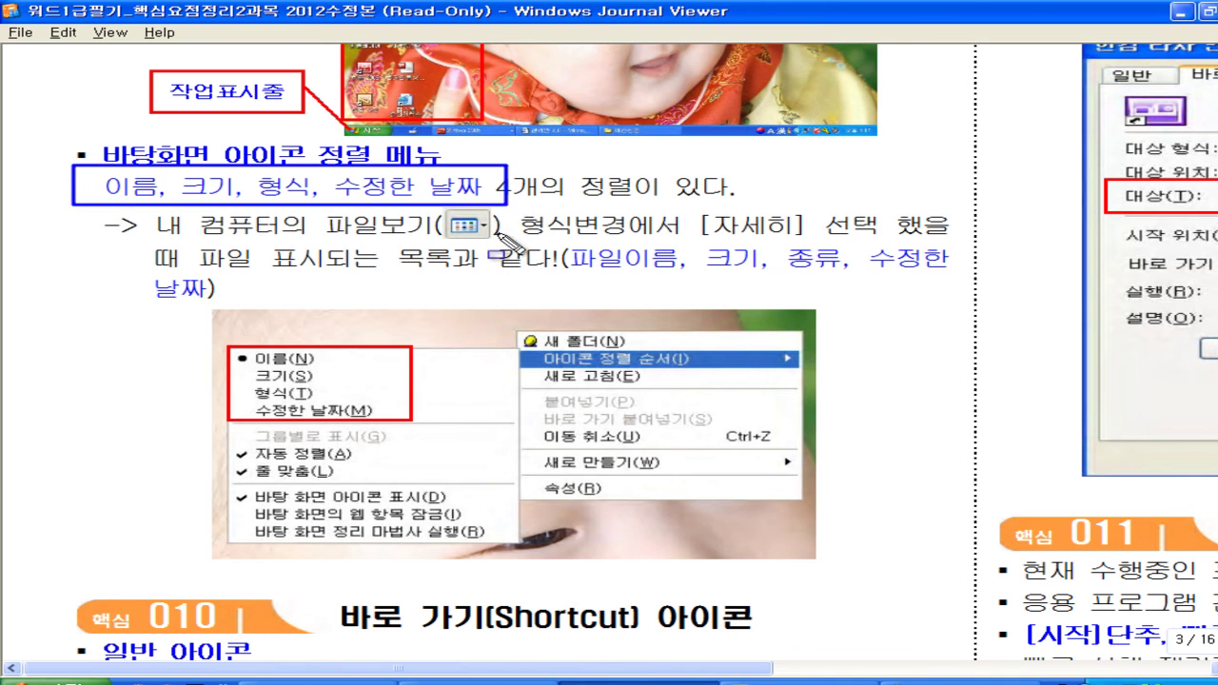
left_click_drag(324, 201, 541, 259)
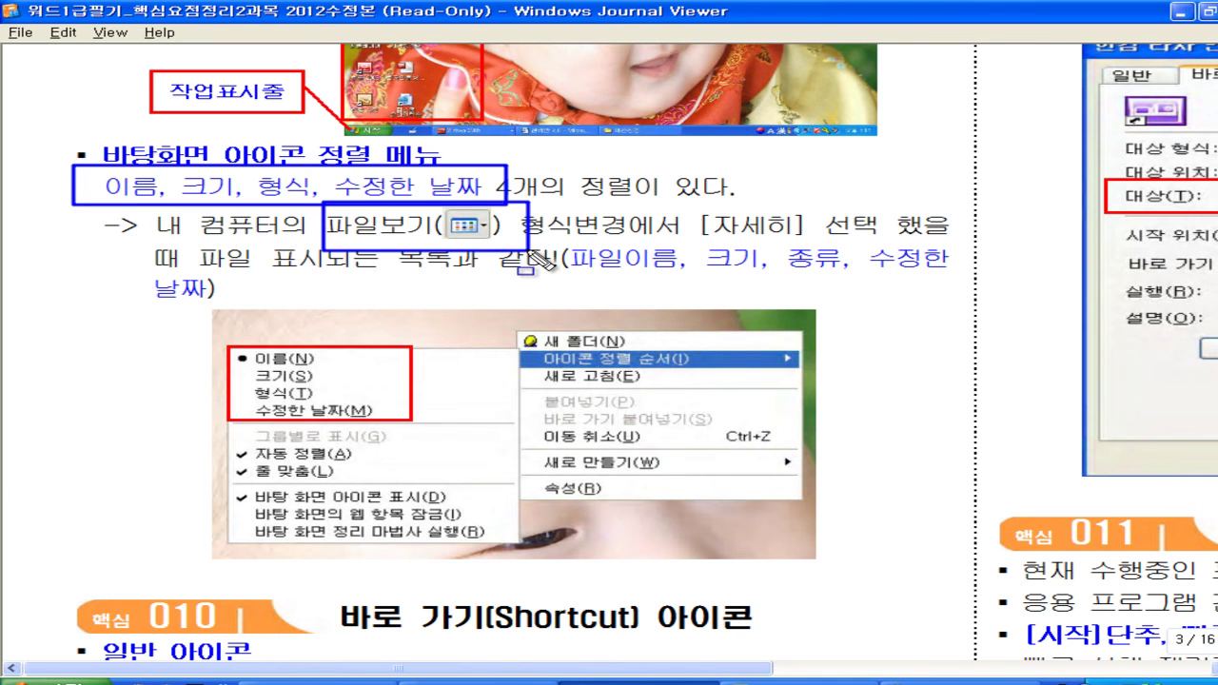
mouse_move(677, 198)
left_mouse_down()
mouse_move(705, 236)
mouse_move(817, 239)
mouse_move(827, 200)
left_mouse_up()
left_click(565, 241)
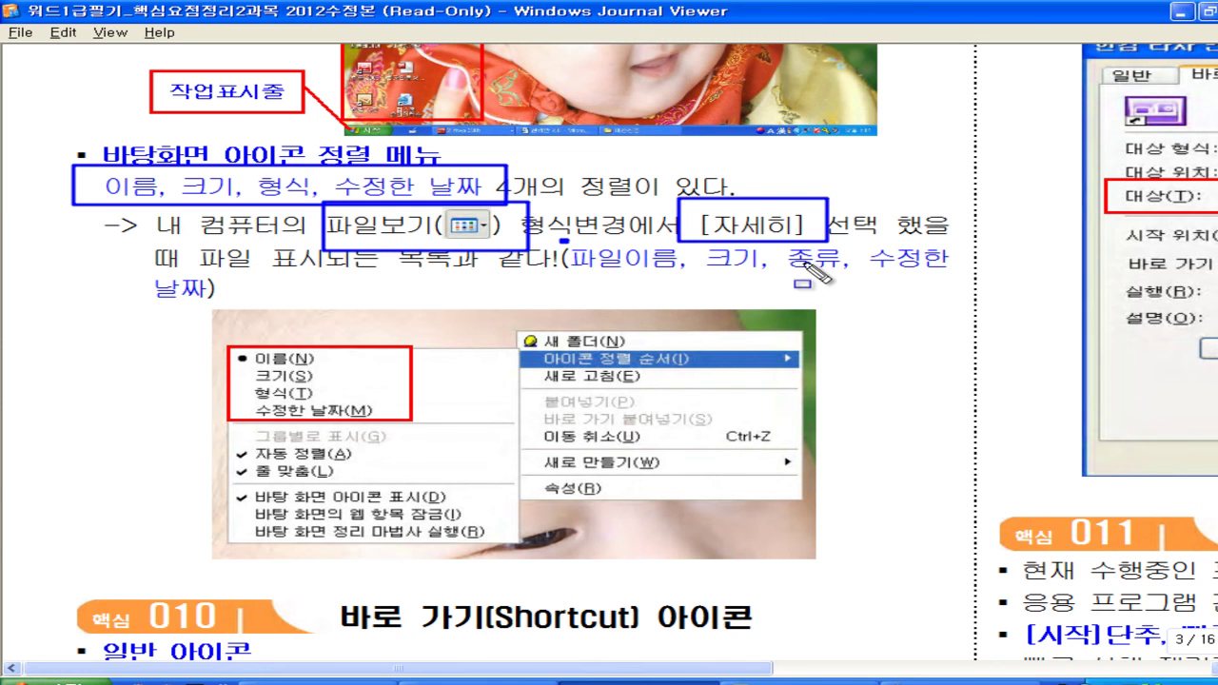
left_click_drag(779, 242, 851, 272)
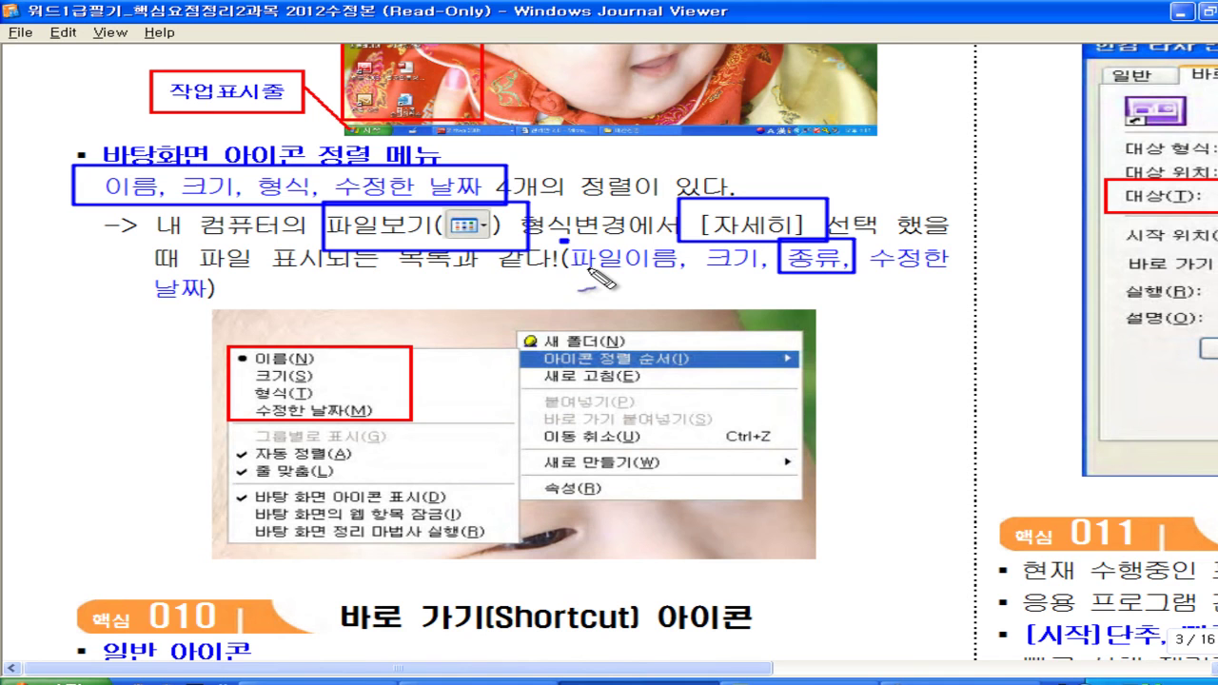
mouse_move(295, 202)
left_mouse_down()
mouse_move(262, 190)
mouse_move(304, 176)
mouse_move(319, 195)
mouse_move(786, 269)
mouse_move(807, 233)
mouse_move(842, 318)
mouse_move(814, 314)
left_mouse_up()
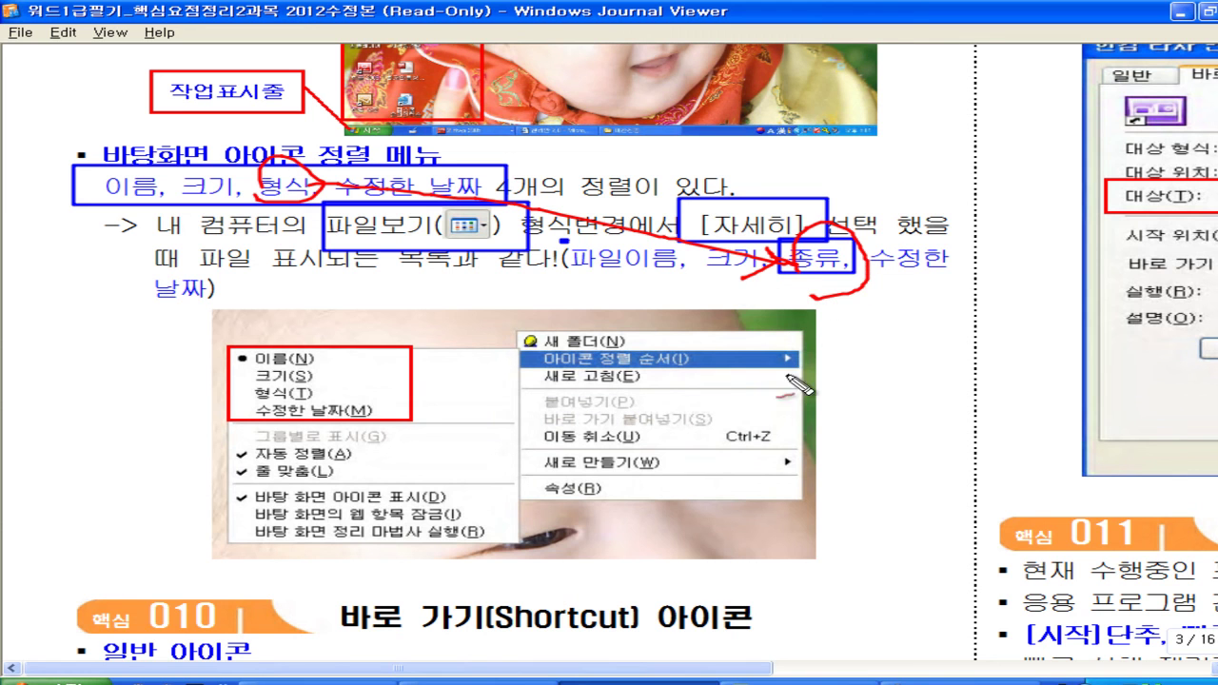